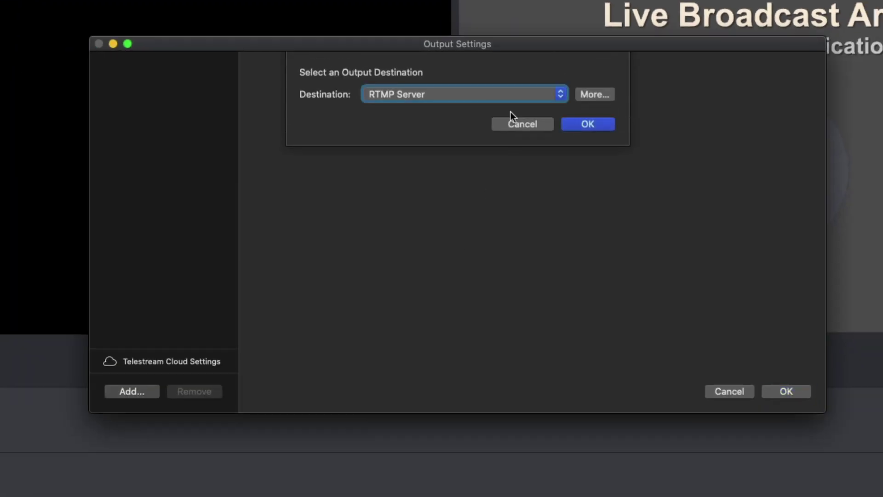
# Add a LinkedIn Live destination and log in to the LinkedIn account
pyautogui.click(489, 90)
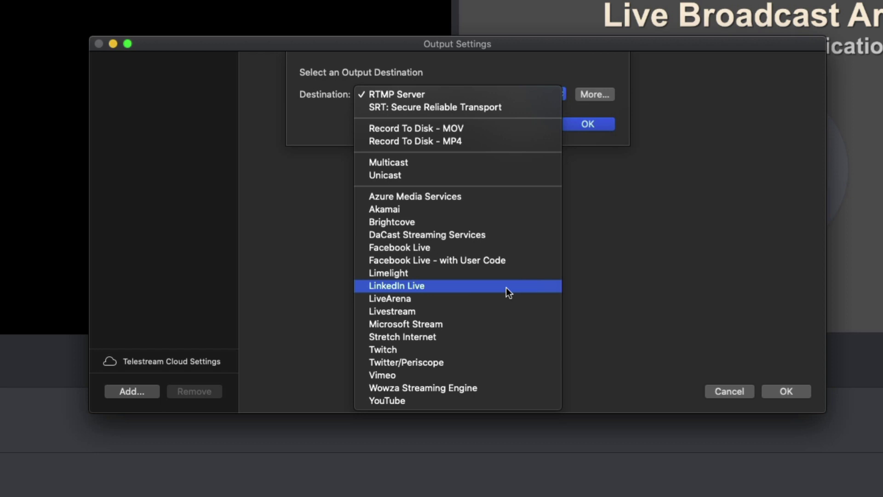
pyautogui.click(506, 288)
pyautogui.click(585, 125)
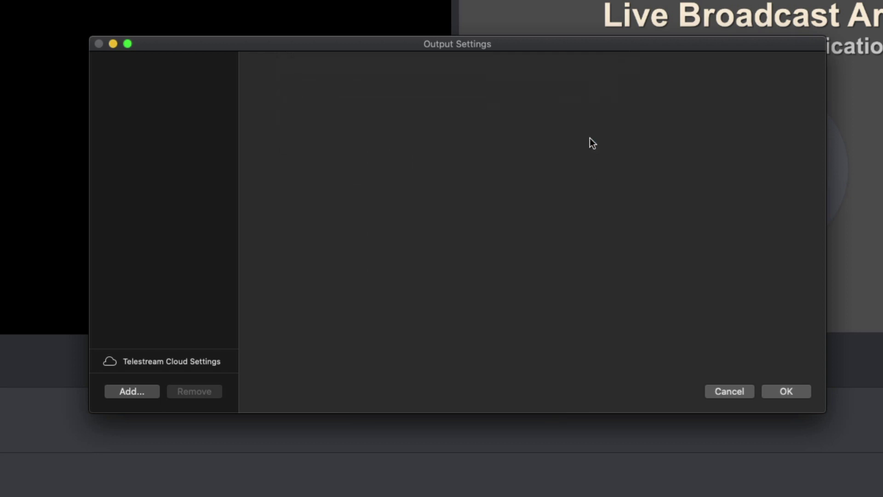
pyautogui.click(390, 234)
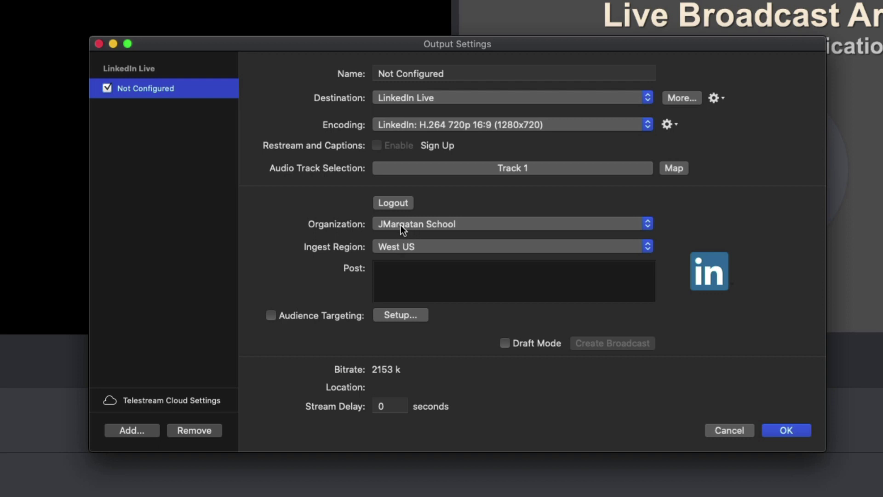
# Leave the current organization selected, enter post text 'test post', and check Audience Targeting
pyautogui.click(429, 223)
pyautogui.click(427, 226)
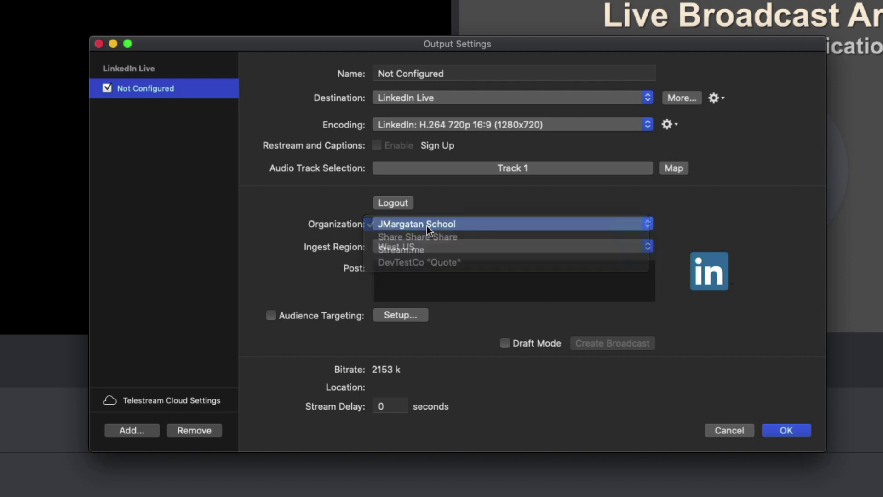
pyautogui.click(507, 275)
pyautogui.write('t')
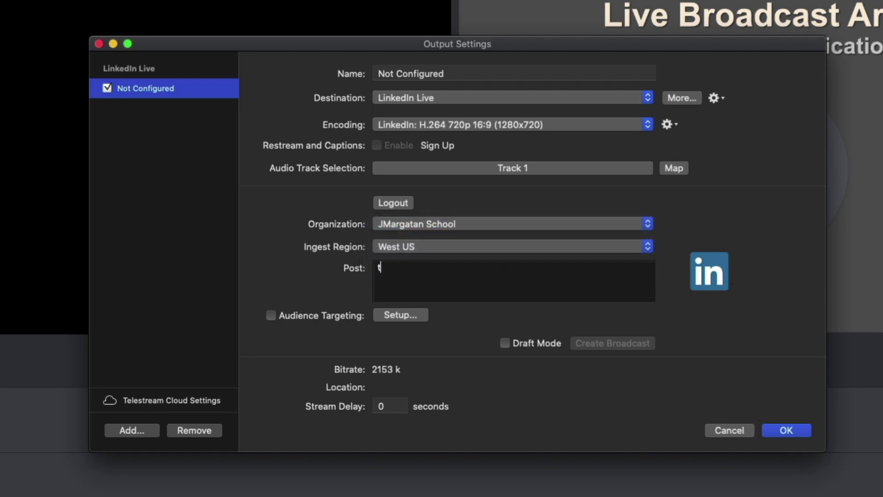
pyautogui.write('est post')
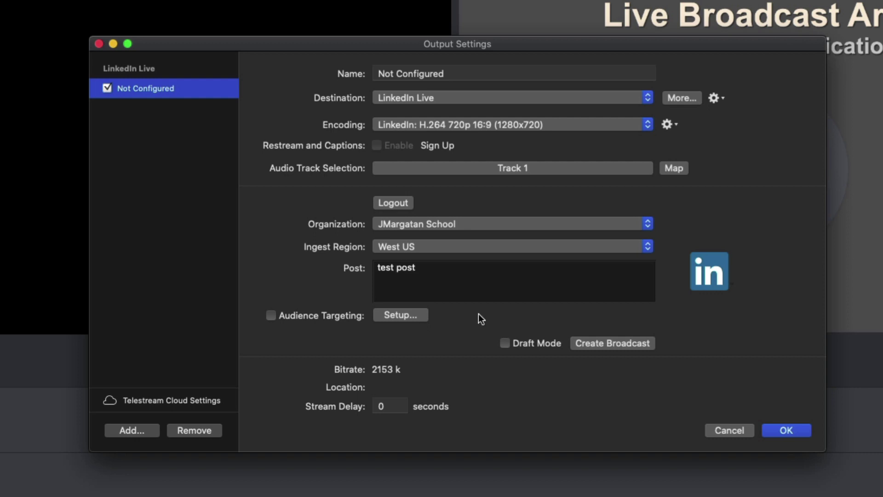
pyautogui.click(270, 315)
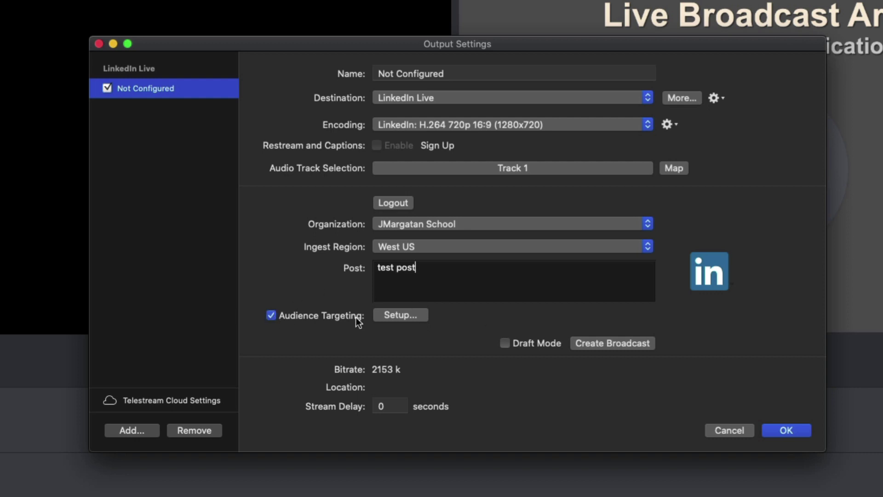
# Target the United States, United Kingdom, China, India, Japan, South Korea and Germany
pyautogui.click(412, 317)
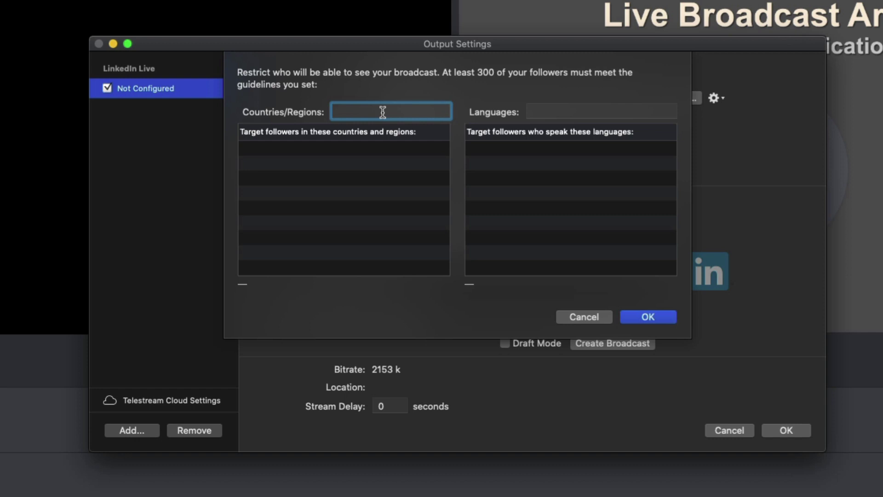
pyautogui.write('unit')
pyautogui.press('Return')
pyautogui.write('uni')
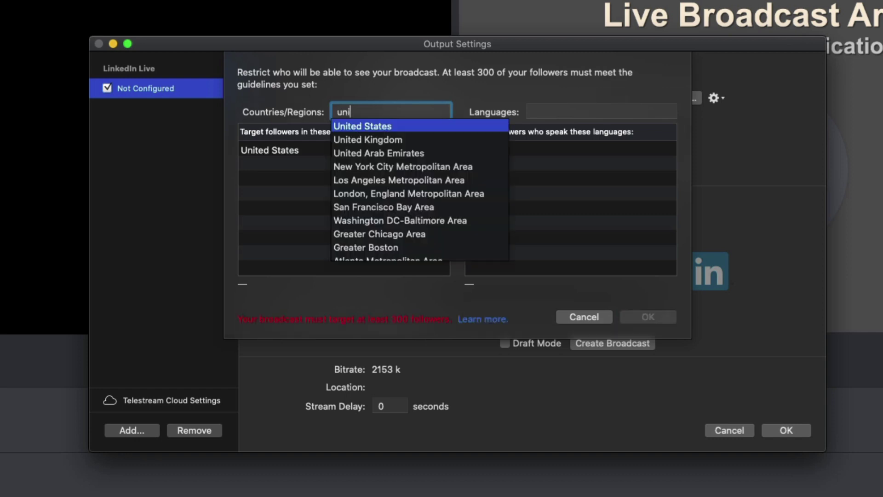
pyautogui.press('Down')
pyautogui.press('Return')
pyautogui.write('chin')
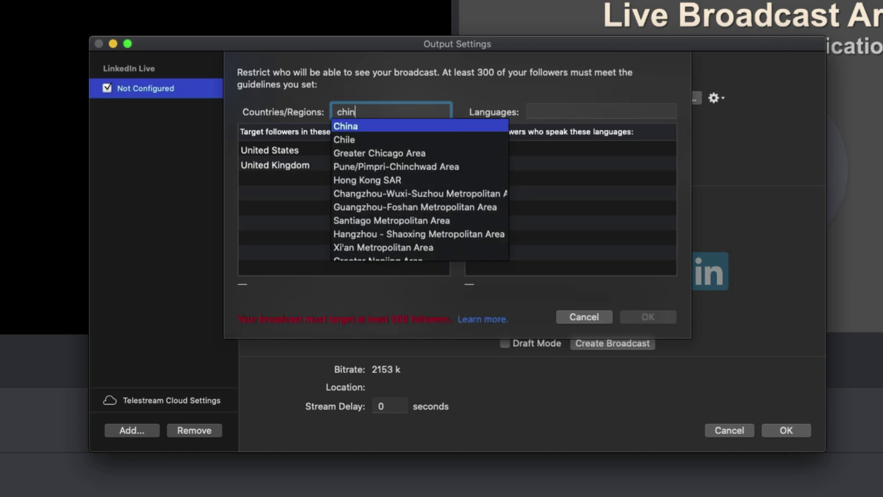
pyautogui.press('Return')
pyautogui.write('in')
pyautogui.press('Return')
pyautogui.write('ja')
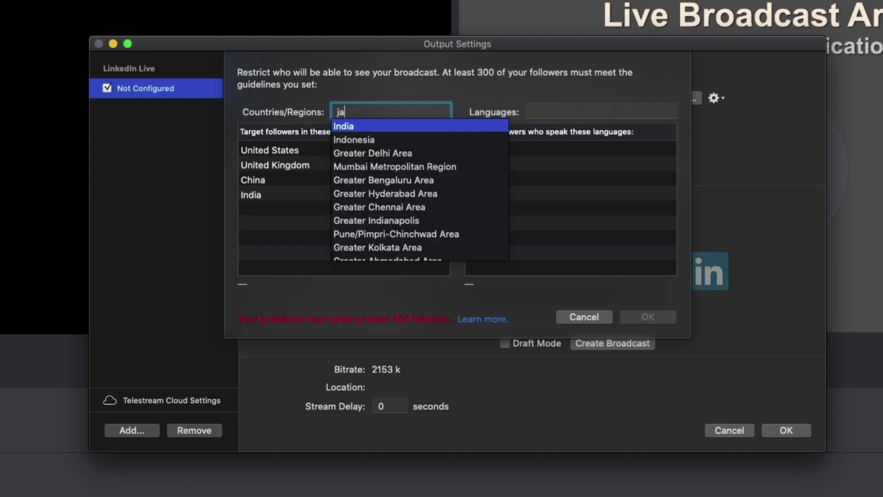
pyautogui.press('Return')
pyautogui.write('so')
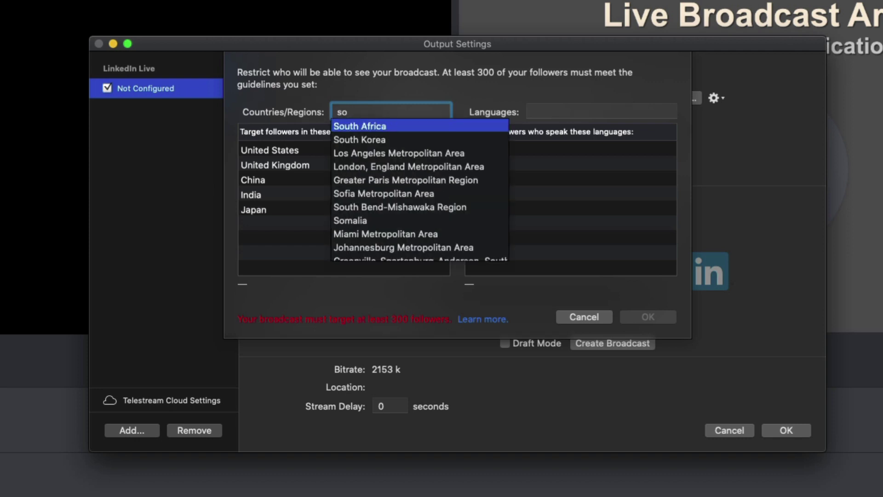
pyautogui.press('Down')
pyautogui.press('Return')
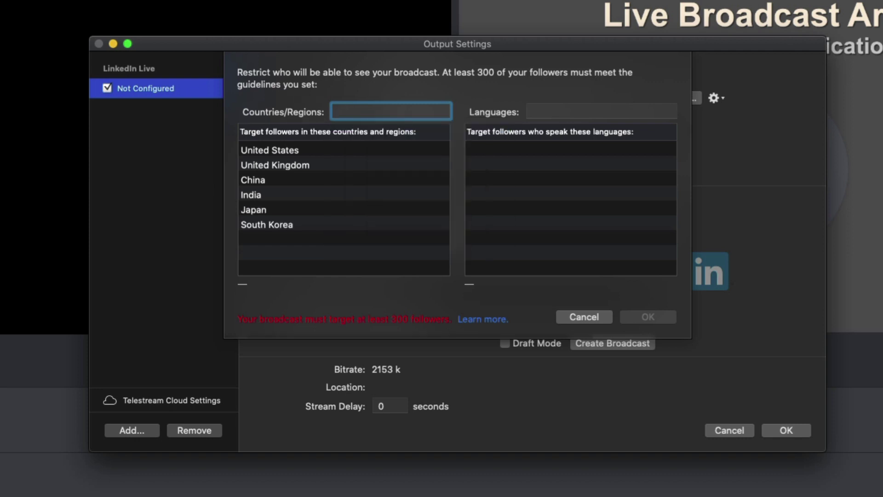
pyautogui.write('ger')
pyautogui.press('Down')
pyautogui.press('Return')
# Add English as the target language and confirm the audience and output settings
pyautogui.press('Tab')
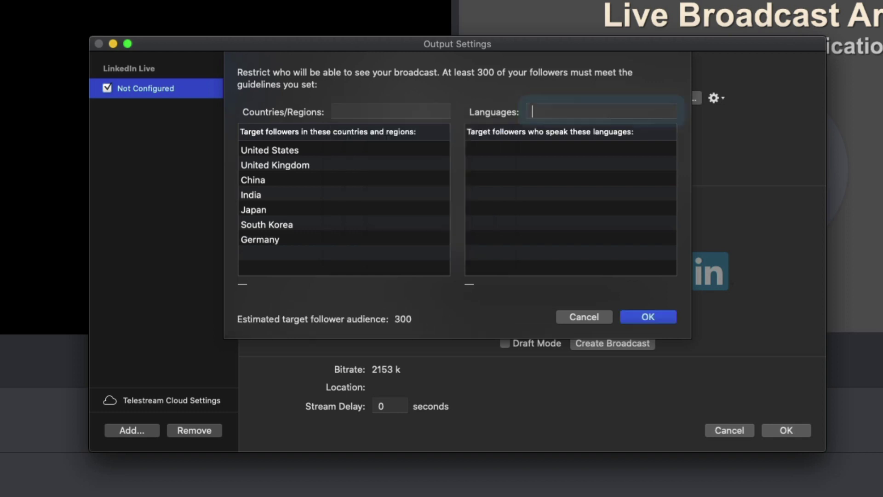
pyautogui.write('en')
pyautogui.press('Return')
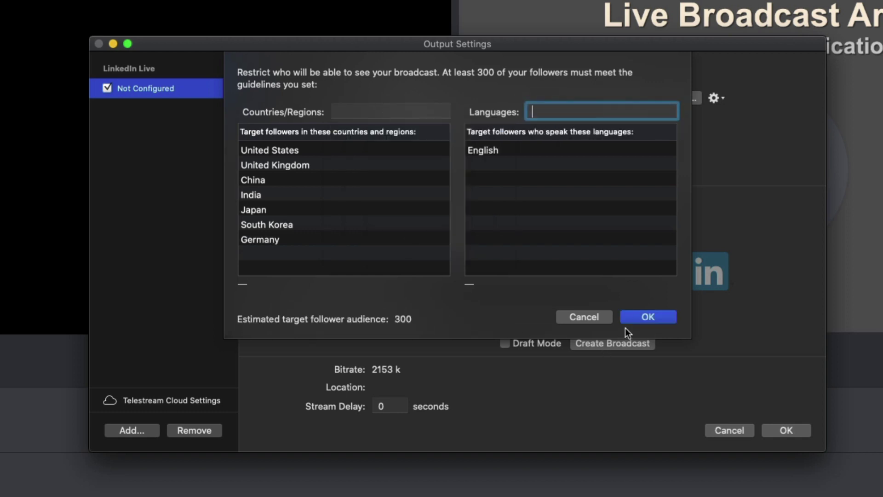
pyautogui.click(634, 318)
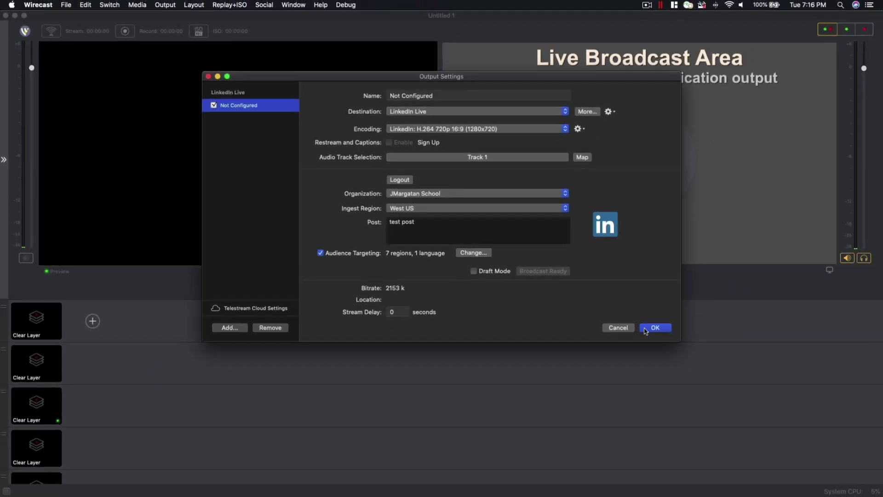
pyautogui.click(654, 328)
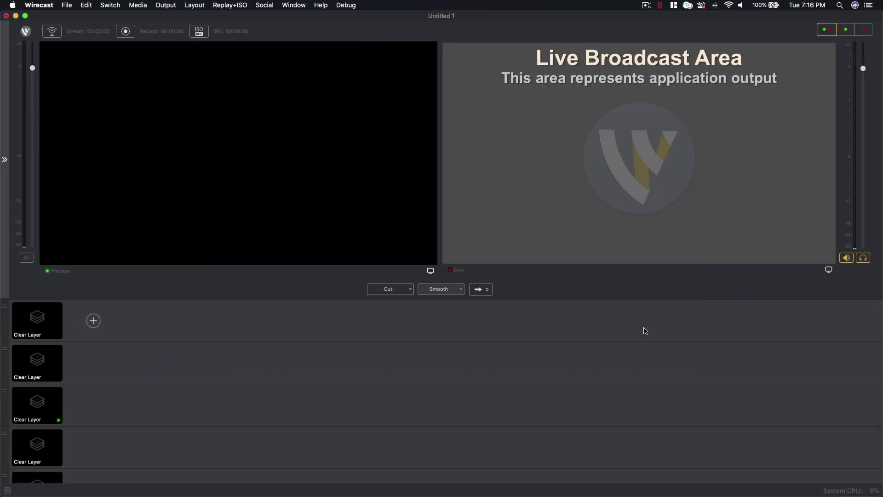